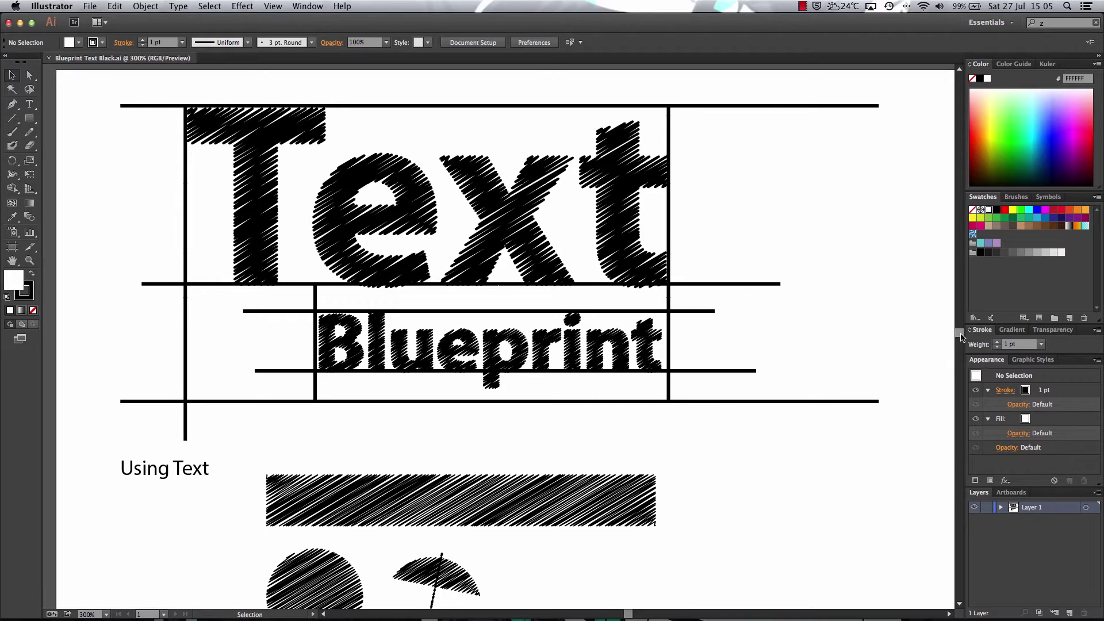
# Select and then deselect the umbrella drawing in the current document.
pyautogui.moveTo(960, 333); pyautogui.dragTo(961, 336)
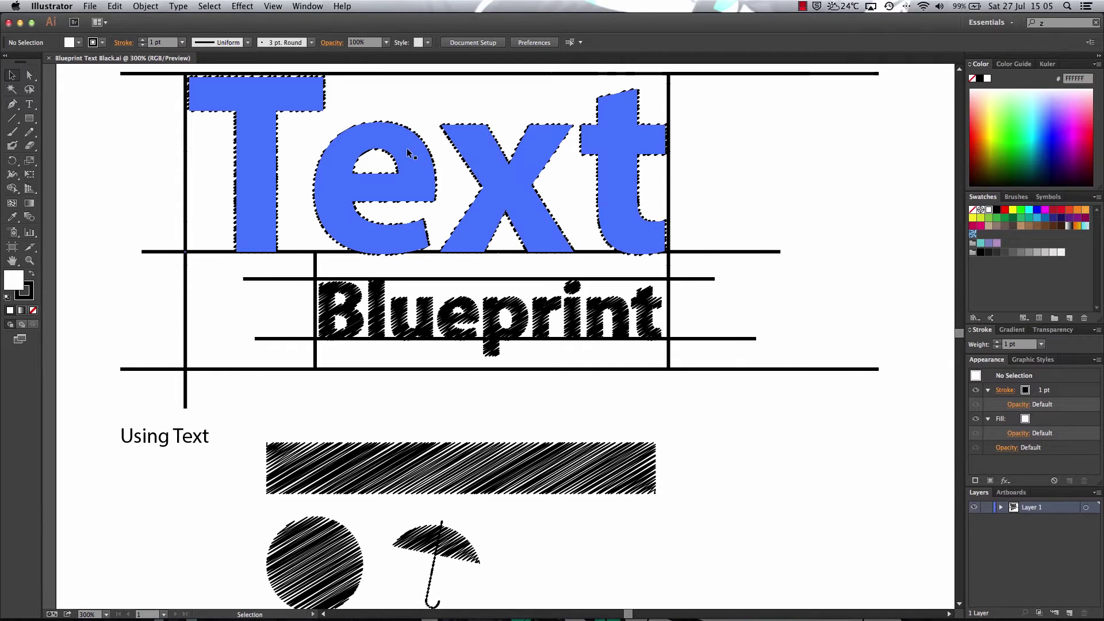
pyautogui.moveTo(960, 333); pyautogui.dragTo(961, 338)
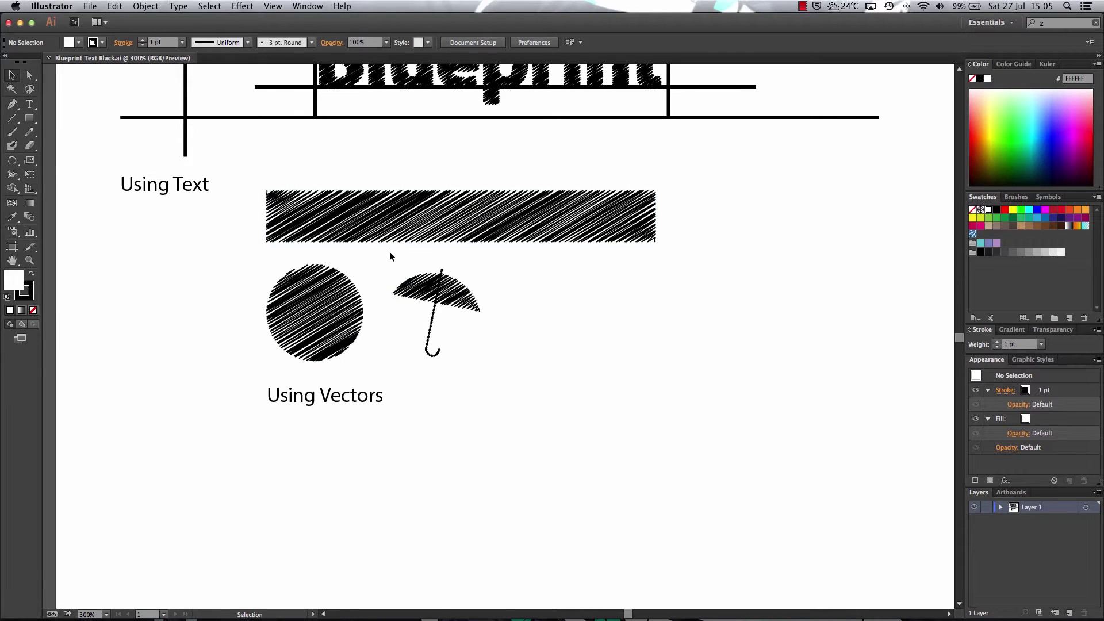
pyautogui.moveTo(380, 264); pyautogui.dragTo(483, 372)
pyautogui.click(542, 383)
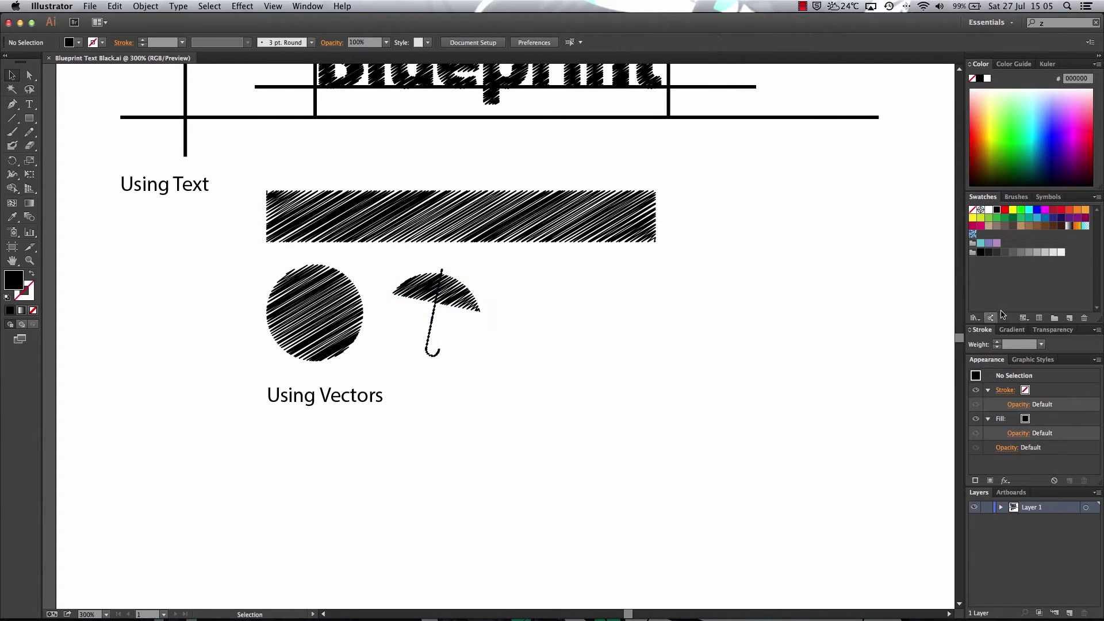
pyautogui.moveTo(960, 342); pyautogui.dragTo(962, 327)
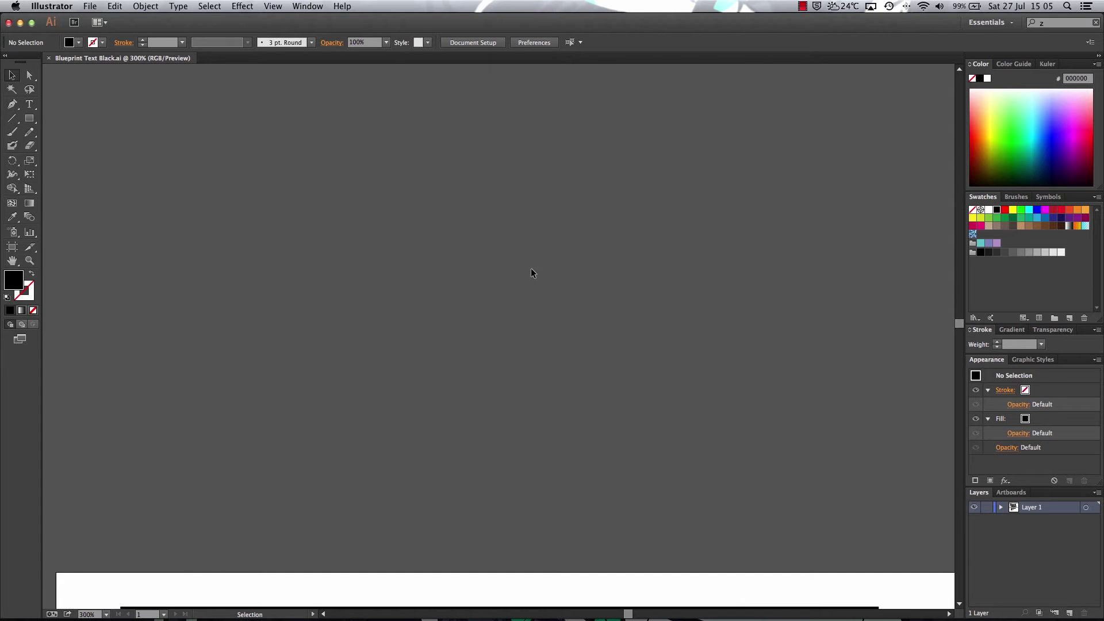
pyautogui.scroll(1, 483, 230)
# Create a new blank Illustrator document.
pyautogui.click(90, 5)
pyautogui.click(97, 18)
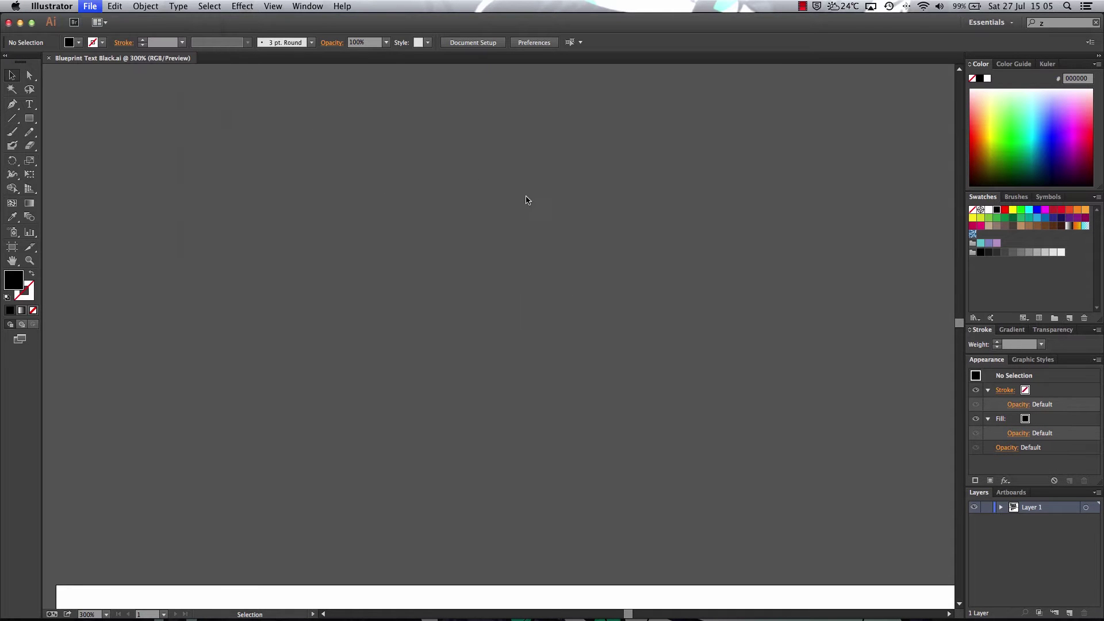
pyautogui.click(505, 322)
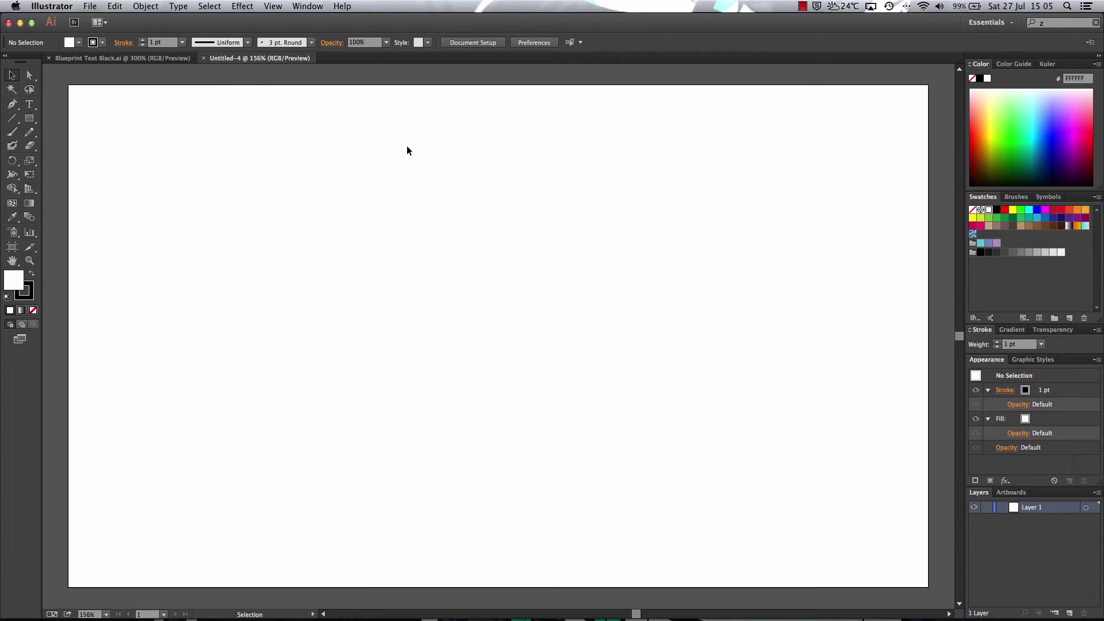
# Type the word 'Text' and set it in Myriad Pro Bold at 100 pt.
pyautogui.click(25, 107)
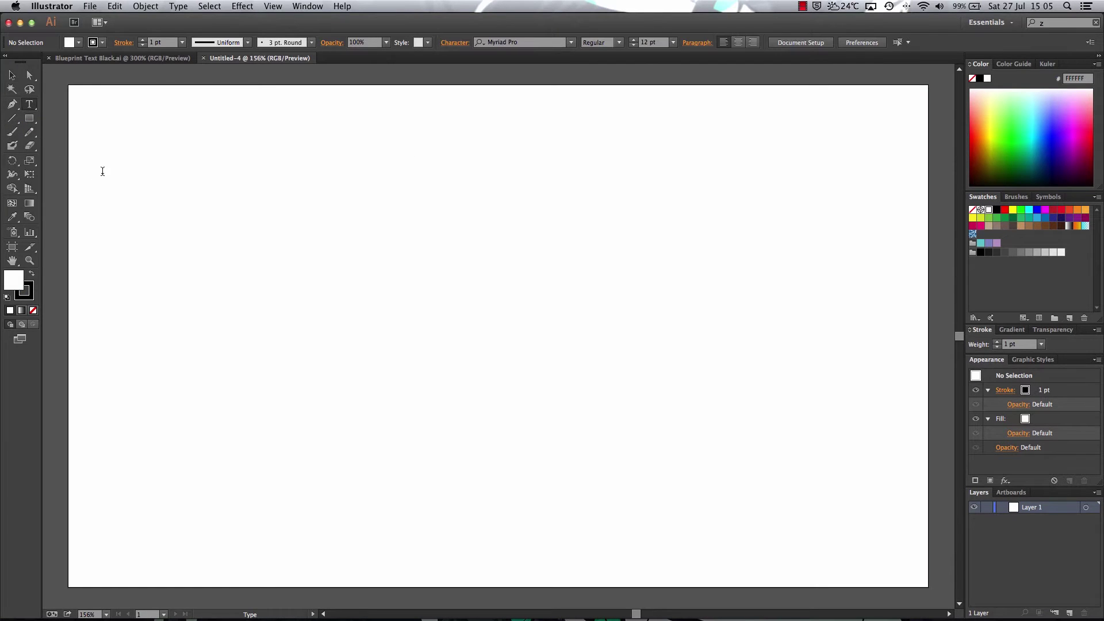
pyautogui.click(102, 171)
pyautogui.write('Text')
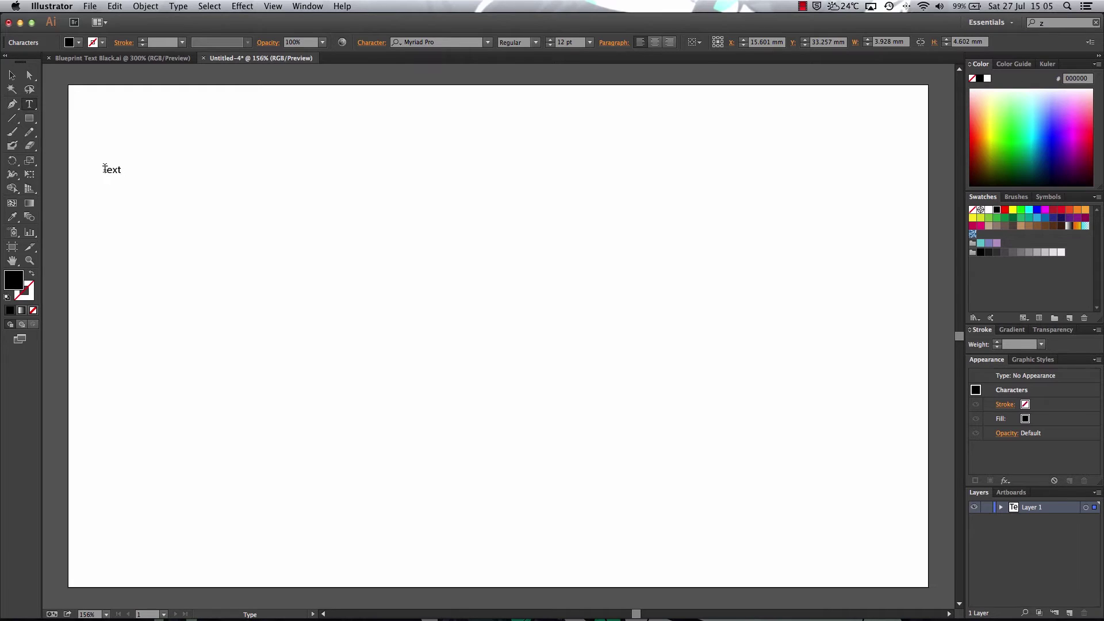
pyautogui.moveTo(104, 169); pyautogui.dragTo(163, 170)
pyautogui.click(570, 42)
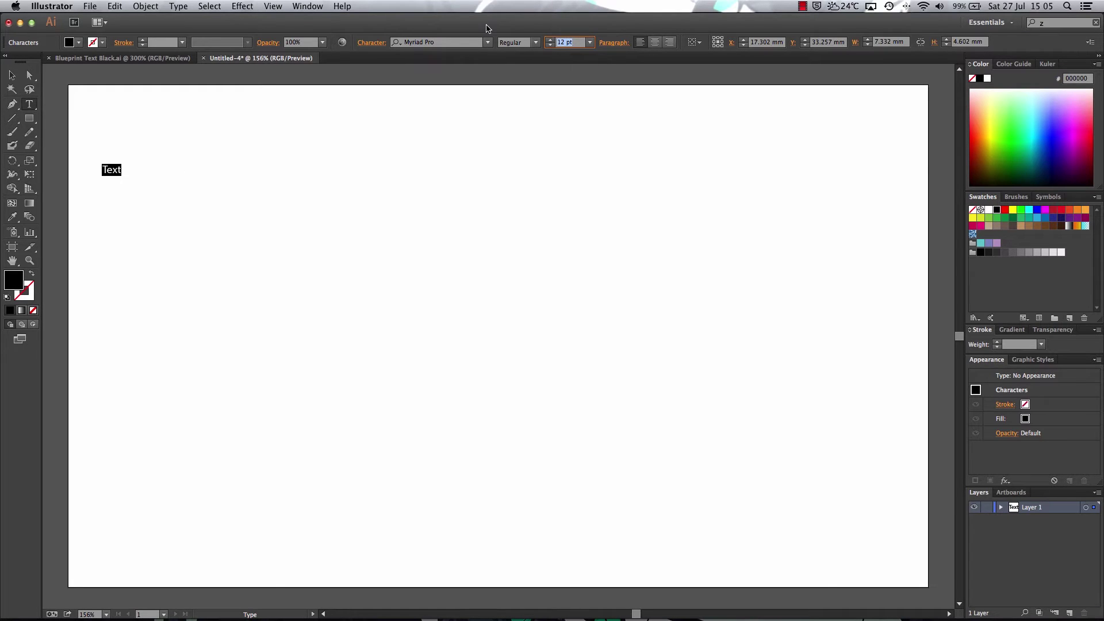
pyautogui.write('100')
pyautogui.click(12, 76)
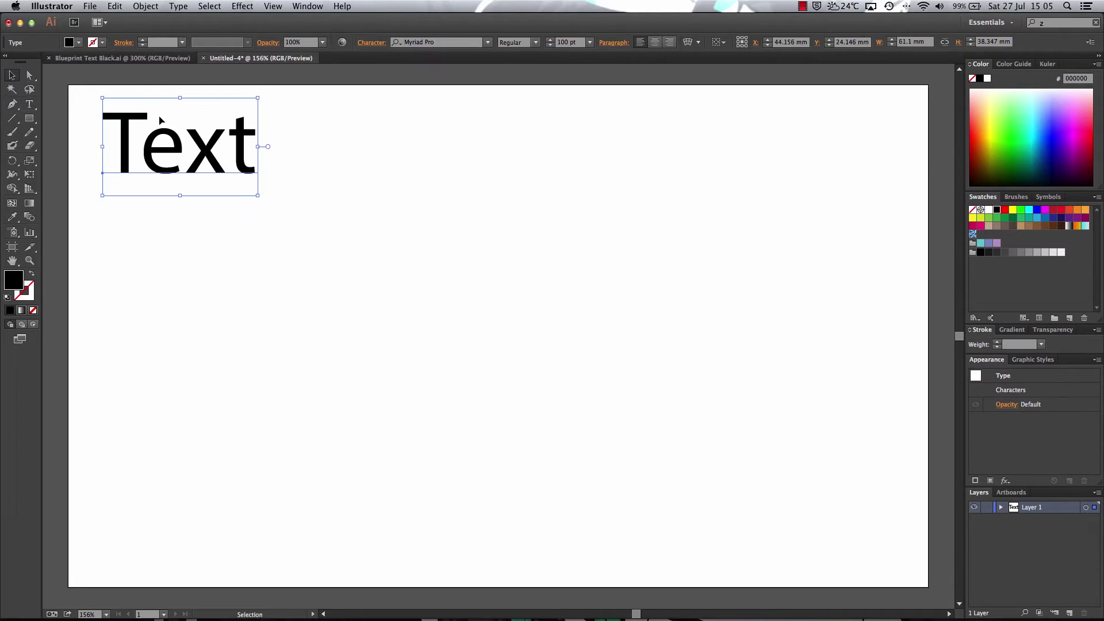
pyautogui.click(535, 42)
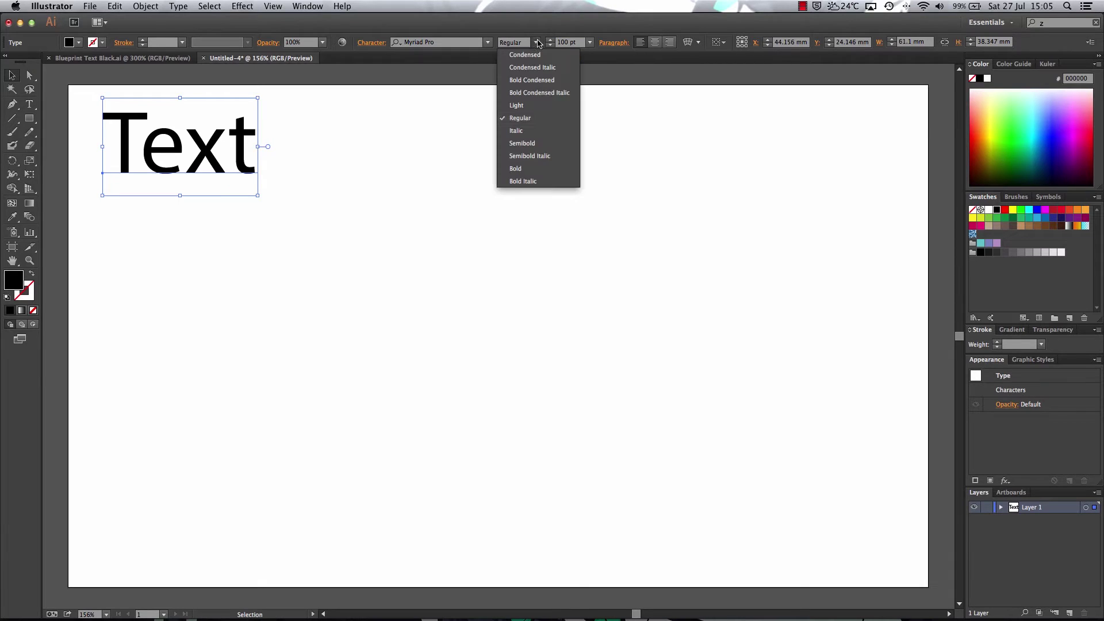
pyautogui.click(530, 167)
# Move the Text lower and further right on the page and zoom to 200%.
pyautogui.moveTo(160, 127); pyautogui.dragTo(193, 179)
pyautogui.click(106, 614)
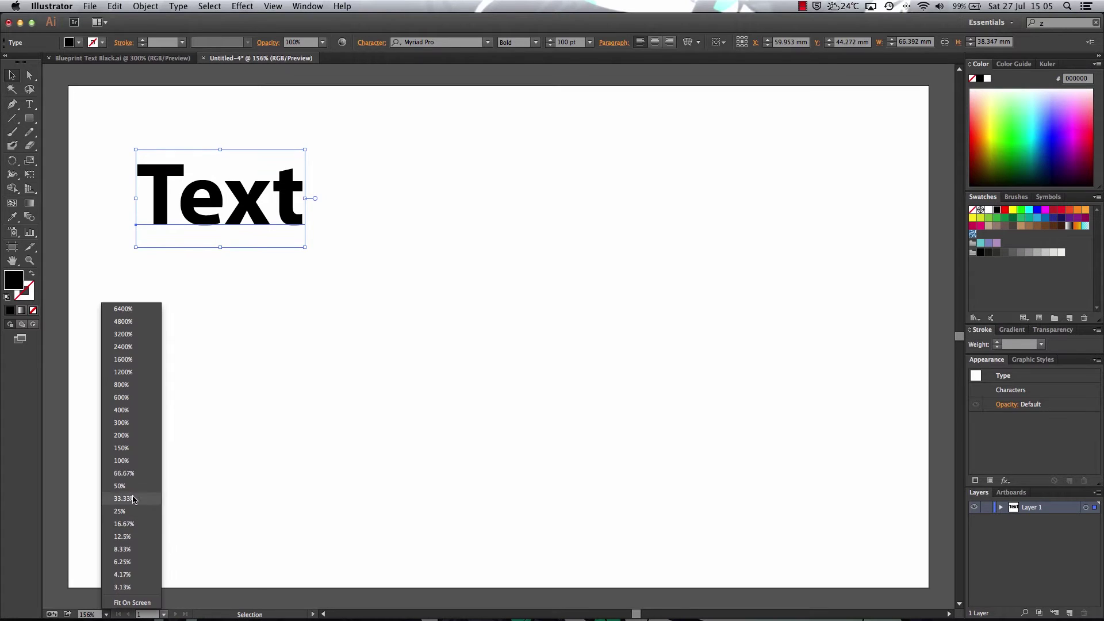
pyautogui.click(135, 437)
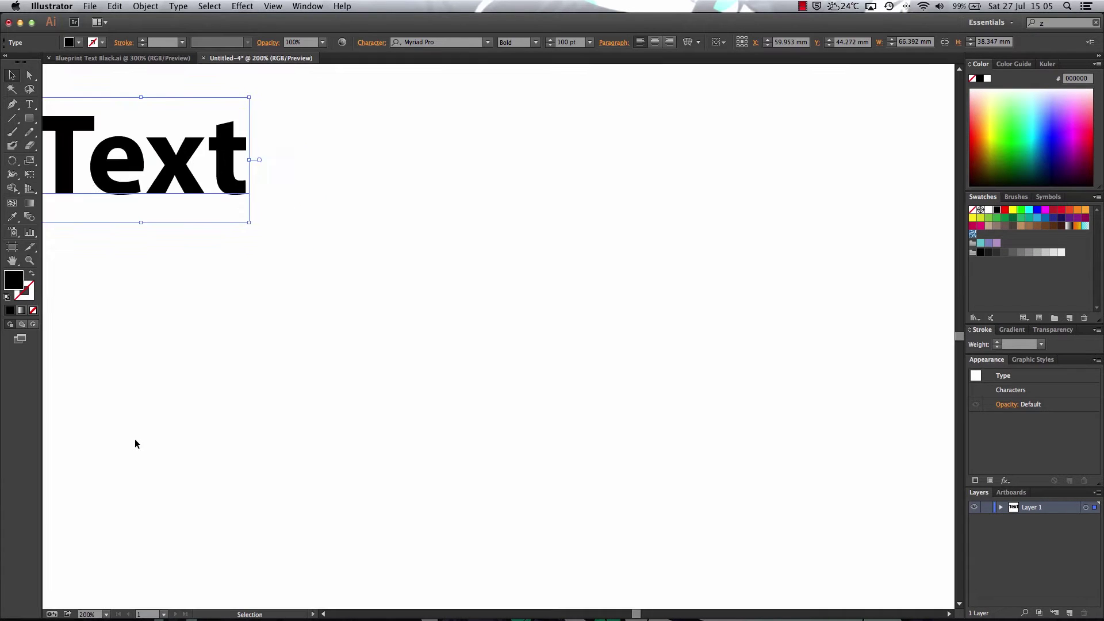
pyautogui.hscroll(-3, 171, 365)
pyautogui.scroll(2, 180, 363)
pyautogui.hscroll(-3, 180, 364)
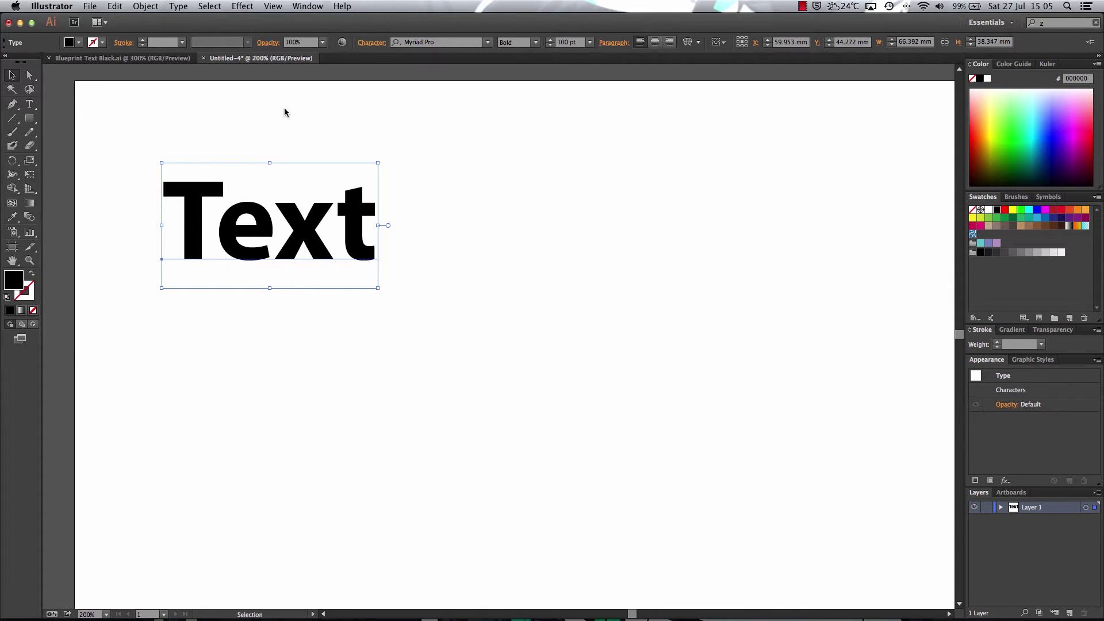
# Apply the Stylize > Scribble effect to the Text with line spacing at 0.35 mm.
pyautogui.click(241, 7)
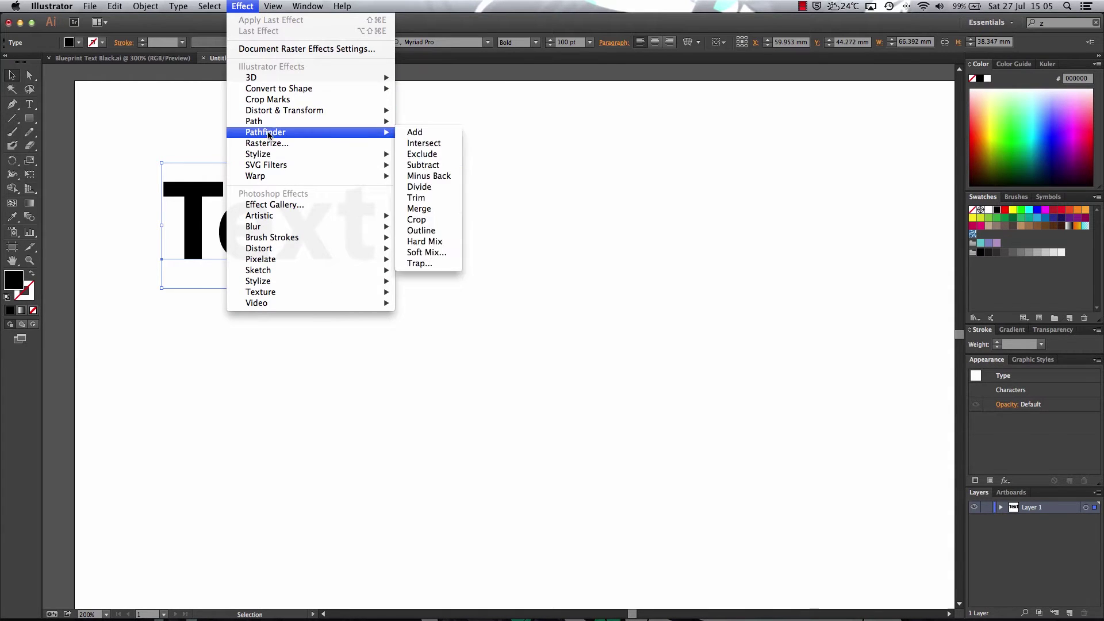
pyautogui.moveTo(268, 156)
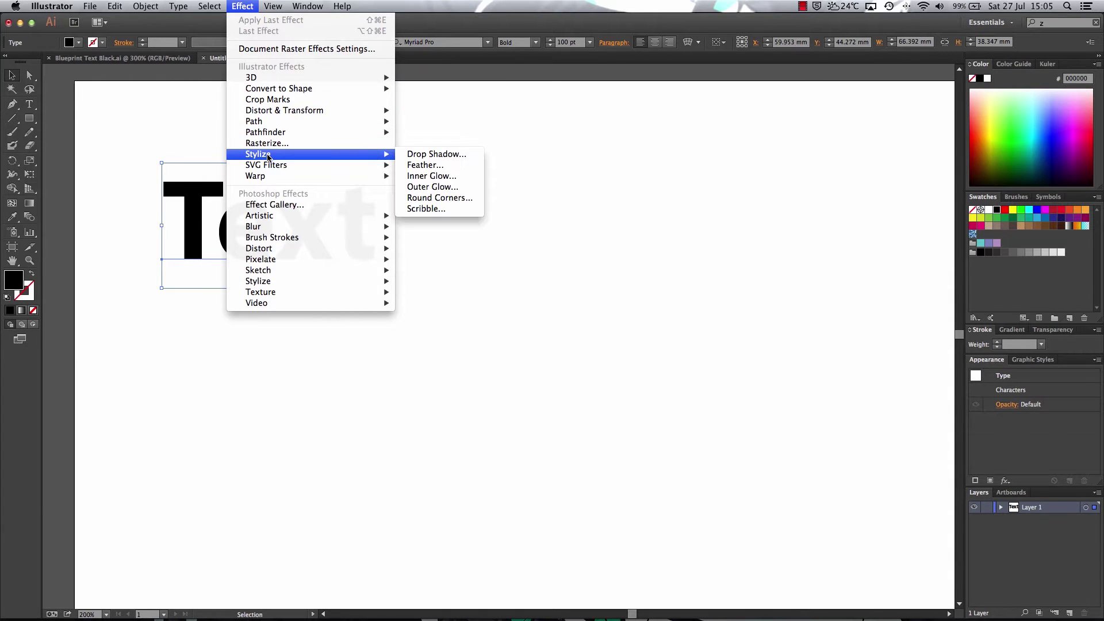
pyautogui.click(462, 208)
pyautogui.moveTo(437, 81); pyautogui.dragTo(545, 87)
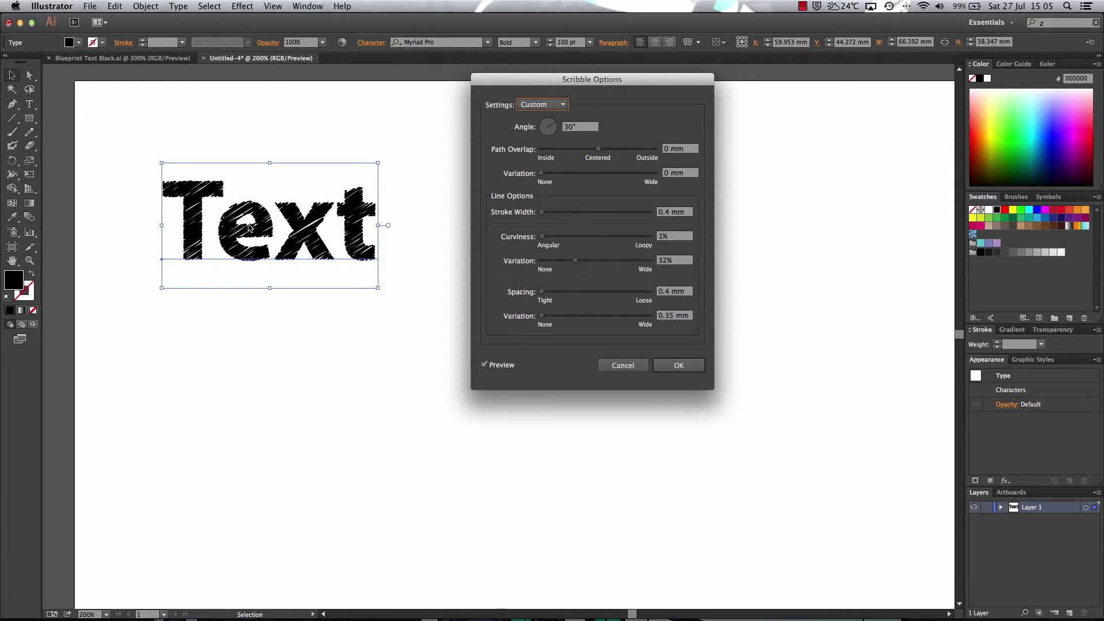
pyautogui.moveTo(628, 85); pyautogui.dragTo(580, 86)
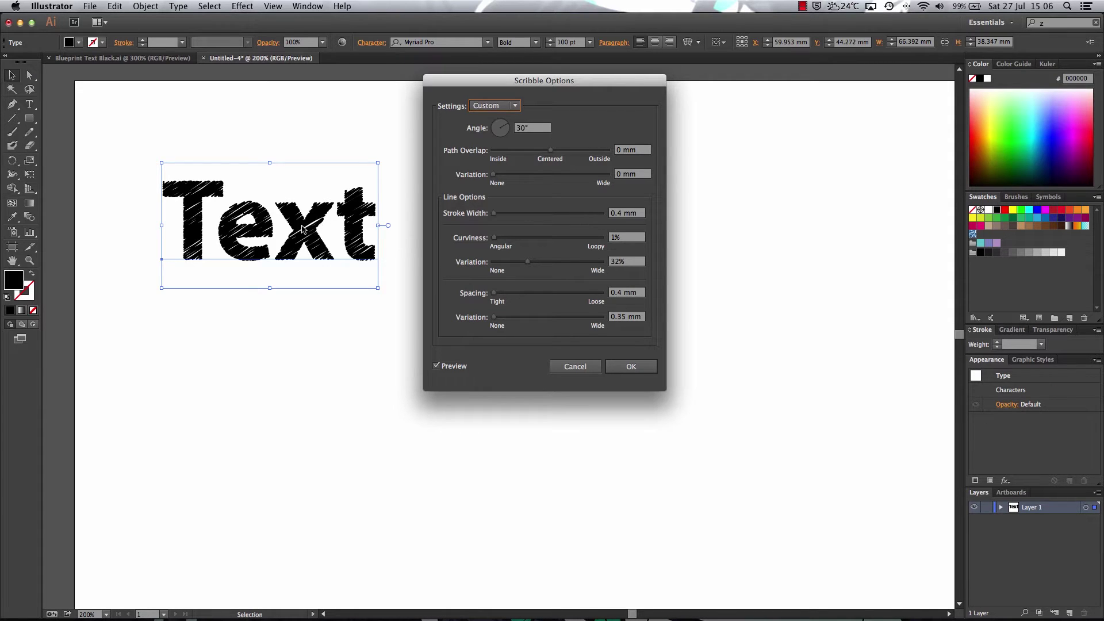
pyautogui.moveTo(493, 293)
pyautogui.mouseDown()
pyautogui.moveTo(514, 295)
pyautogui.moveTo(498, 296)
pyautogui.mouseUp()
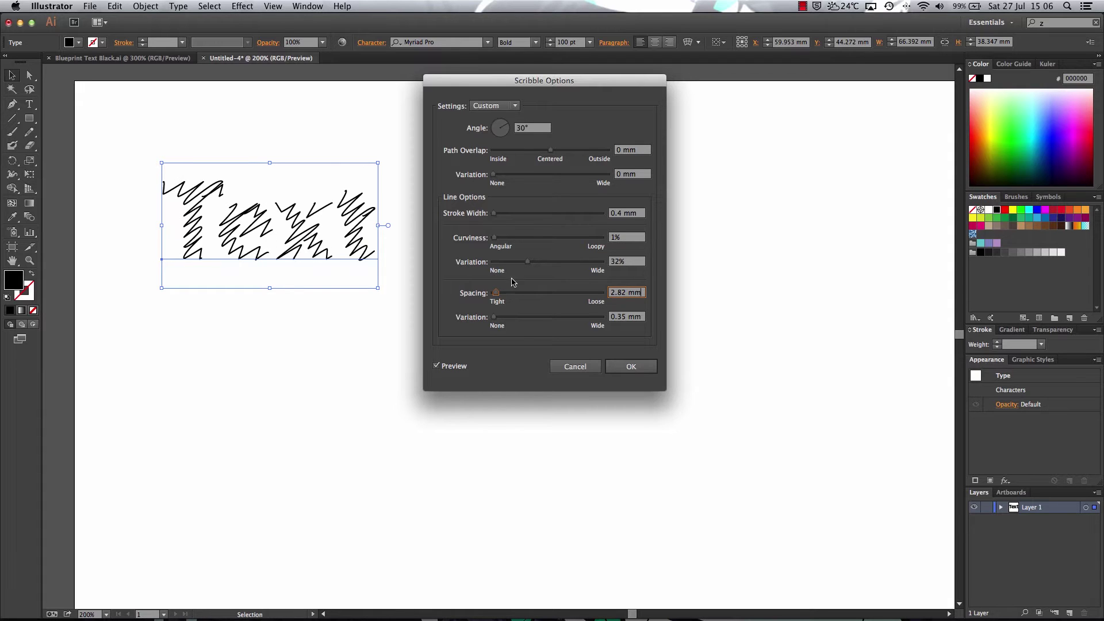
pyautogui.moveTo(497, 298); pyautogui.dragTo(494, 295)
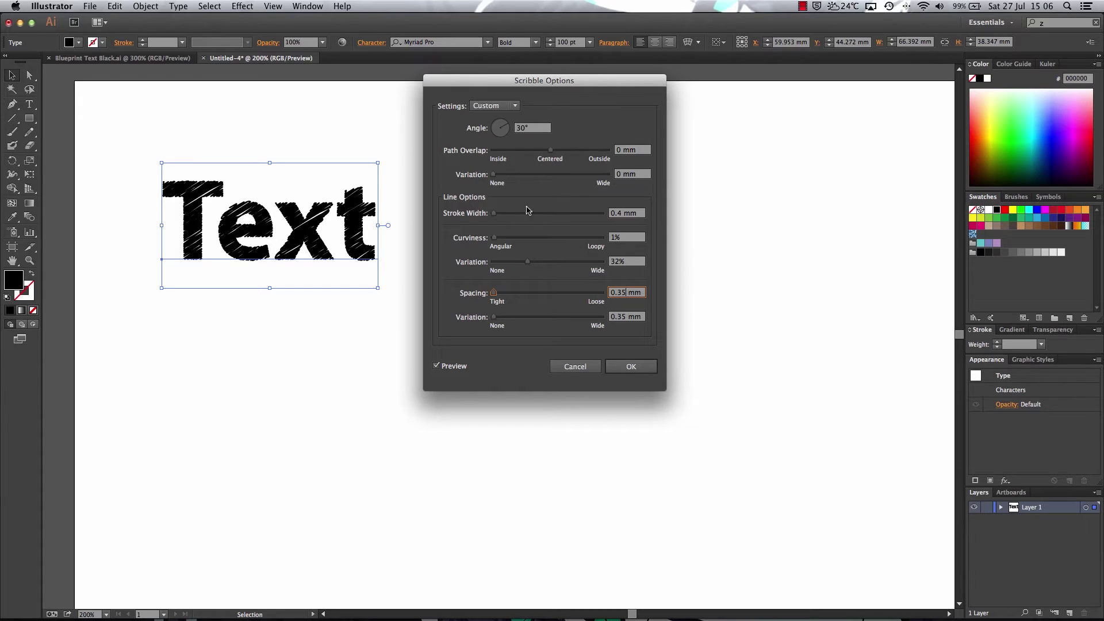
# Keep Path Overlap Variation at 0 mm and set scribble stroke width to 0.35 mm.
pyautogui.click(501, 175)
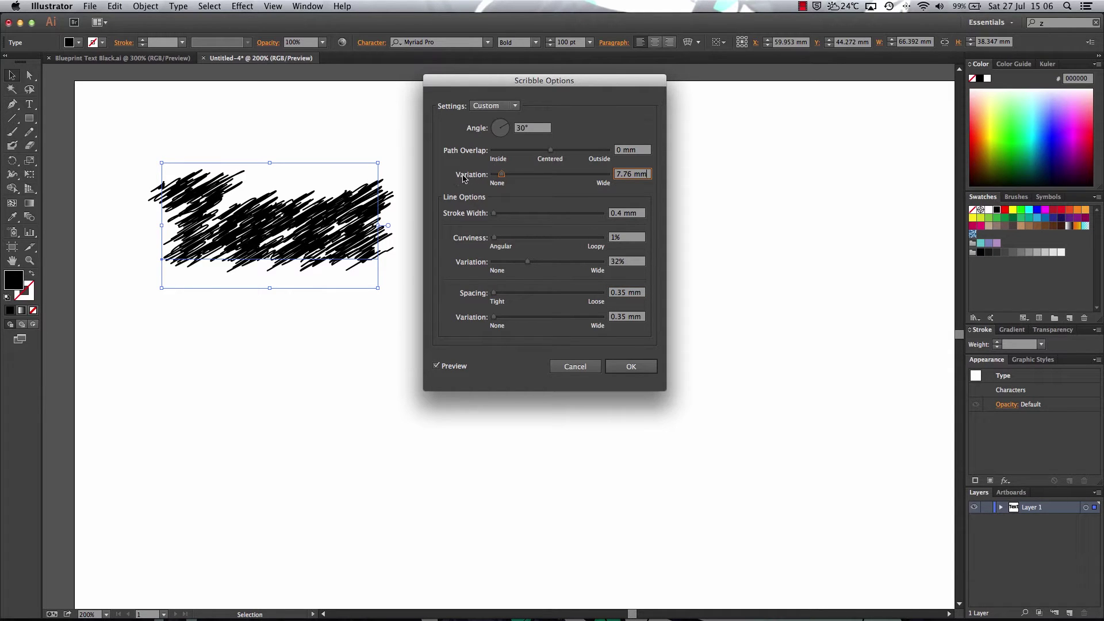
pyautogui.moveTo(500, 174); pyautogui.dragTo(492, 174)
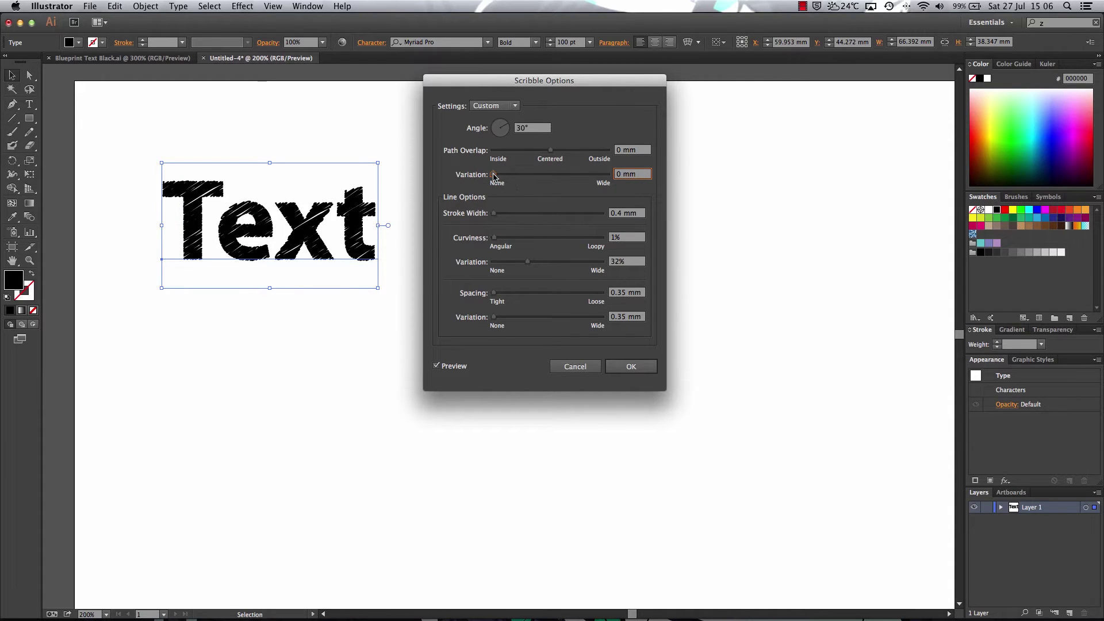
pyautogui.moveTo(494, 176); pyautogui.dragTo(495, 176)
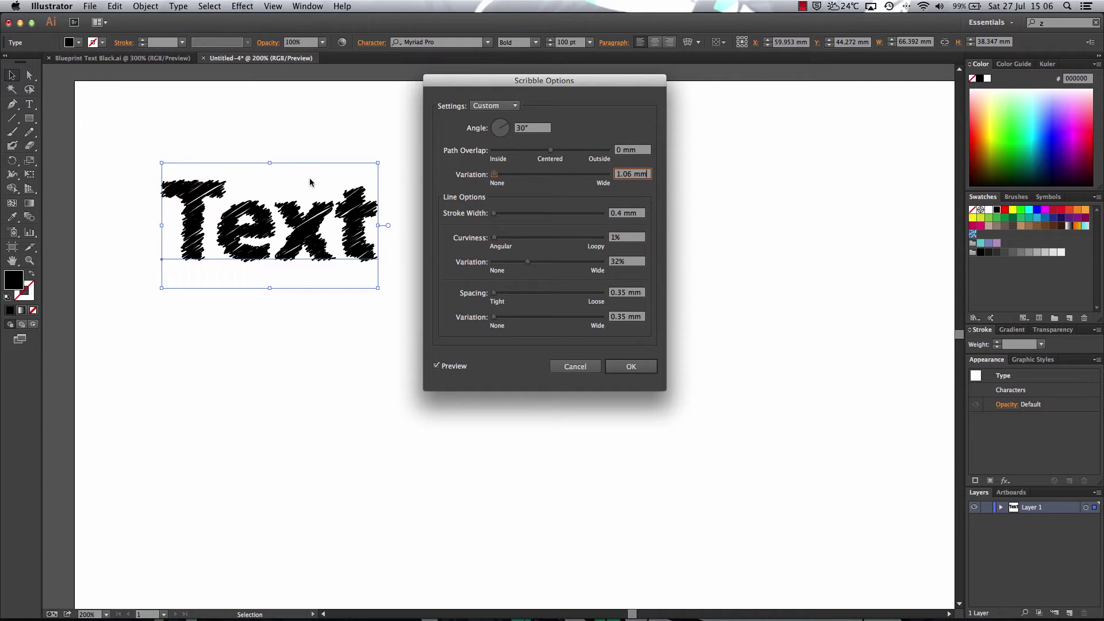
pyautogui.moveTo(494, 176); pyautogui.dragTo(491, 176)
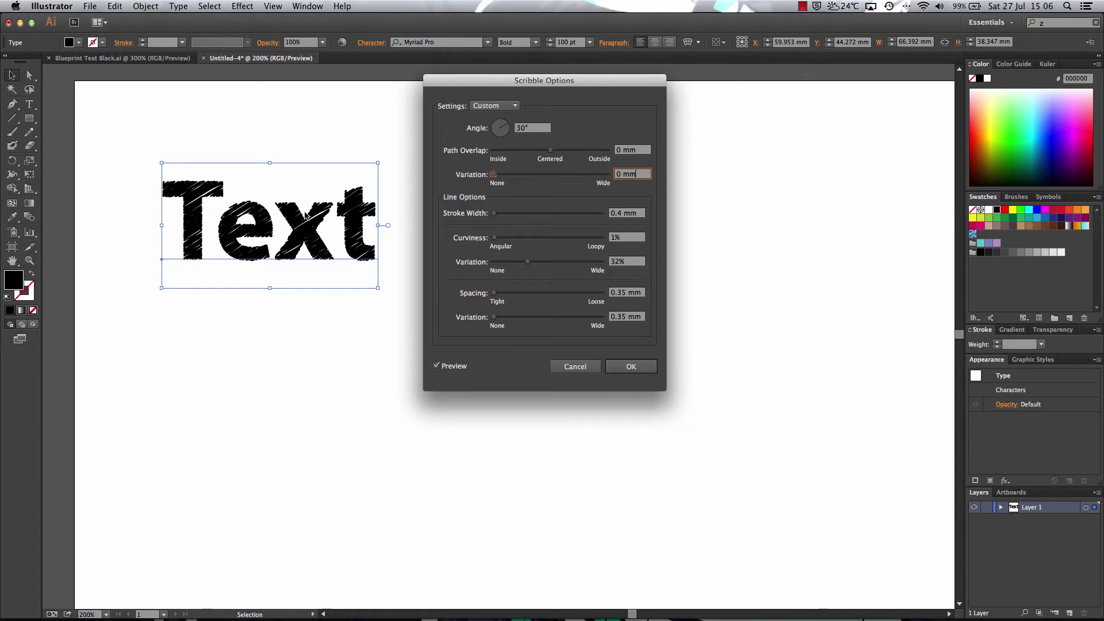
pyautogui.moveTo(494, 214)
pyautogui.mouseDown()
pyautogui.moveTo(561, 217)
pyautogui.moveTo(486, 216)
pyautogui.moveTo(496, 216)
pyautogui.mouseUp()
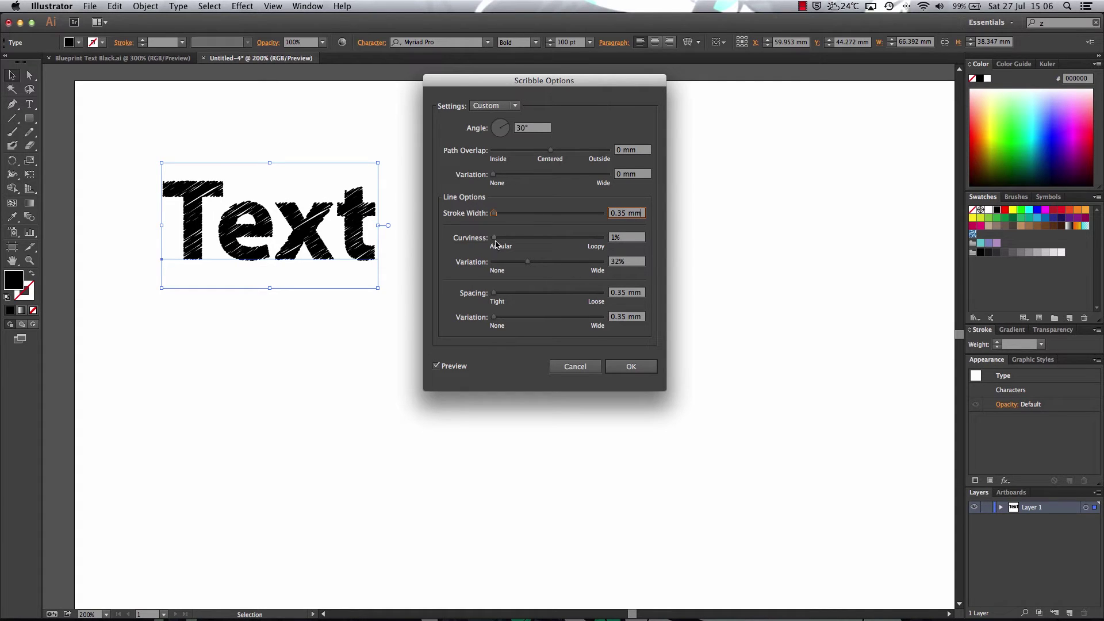
# Set Curviness 0%, Curviness Variation 9%, Spacing Variation 0.35 mm, and apply the scribble.
pyautogui.moveTo(496, 239); pyautogui.dragTo(503, 238)
pyautogui.moveTo(525, 265)
pyautogui.mouseDown()
pyautogui.moveTo(501, 266)
pyautogui.moveTo(604, 263)
pyautogui.moveTo(492, 263)
pyautogui.moveTo(502, 263)
pyautogui.mouseUp()
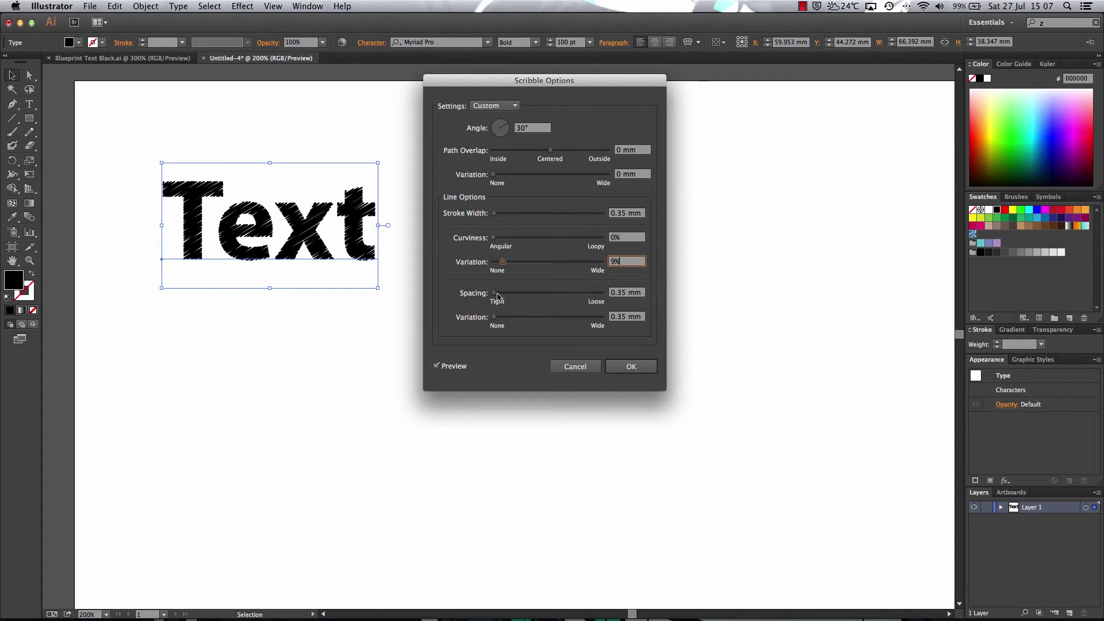
pyautogui.moveTo(494, 317)
pyautogui.mouseDown()
pyautogui.moveTo(517, 320)
pyautogui.moveTo(495, 319)
pyautogui.mouseUp()
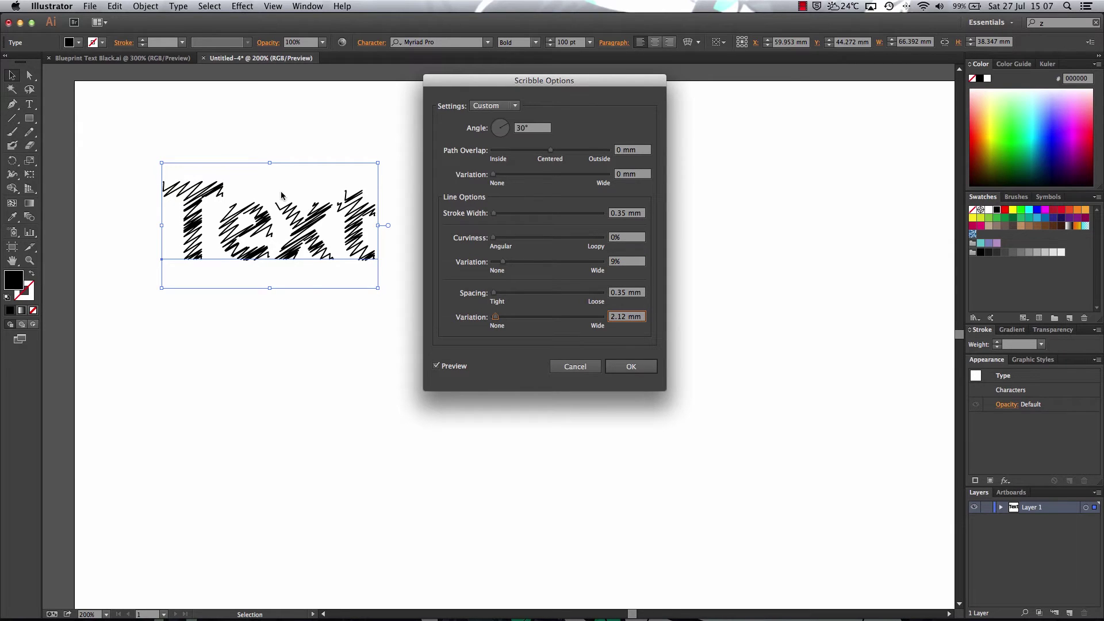
pyautogui.click(495, 319)
pyautogui.click(496, 320)
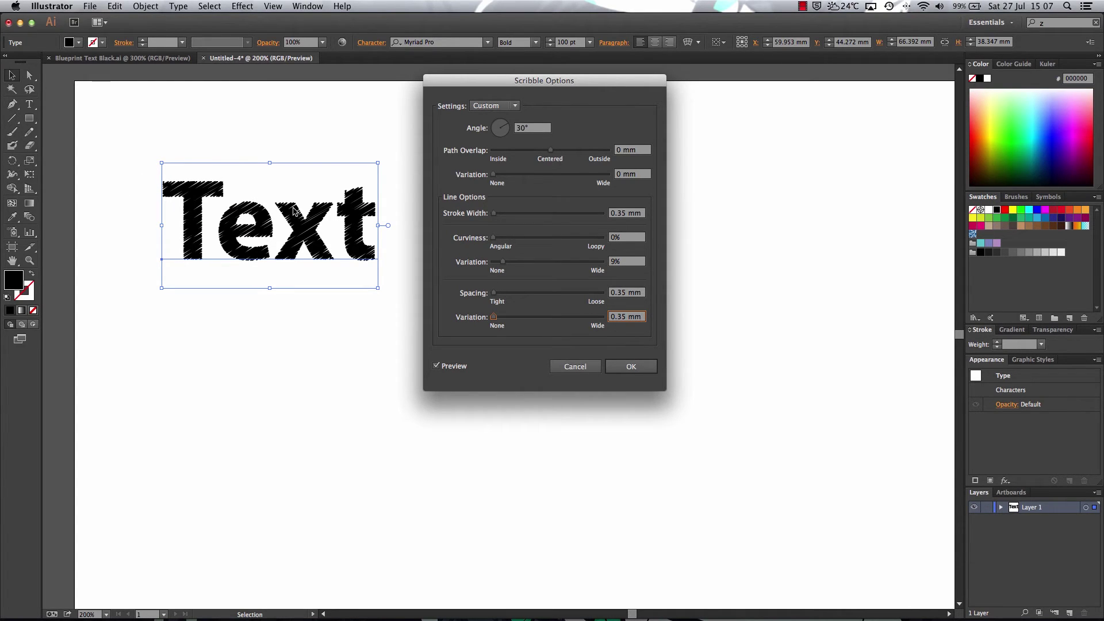
pyautogui.click(632, 368)
pyautogui.click(552, 345)
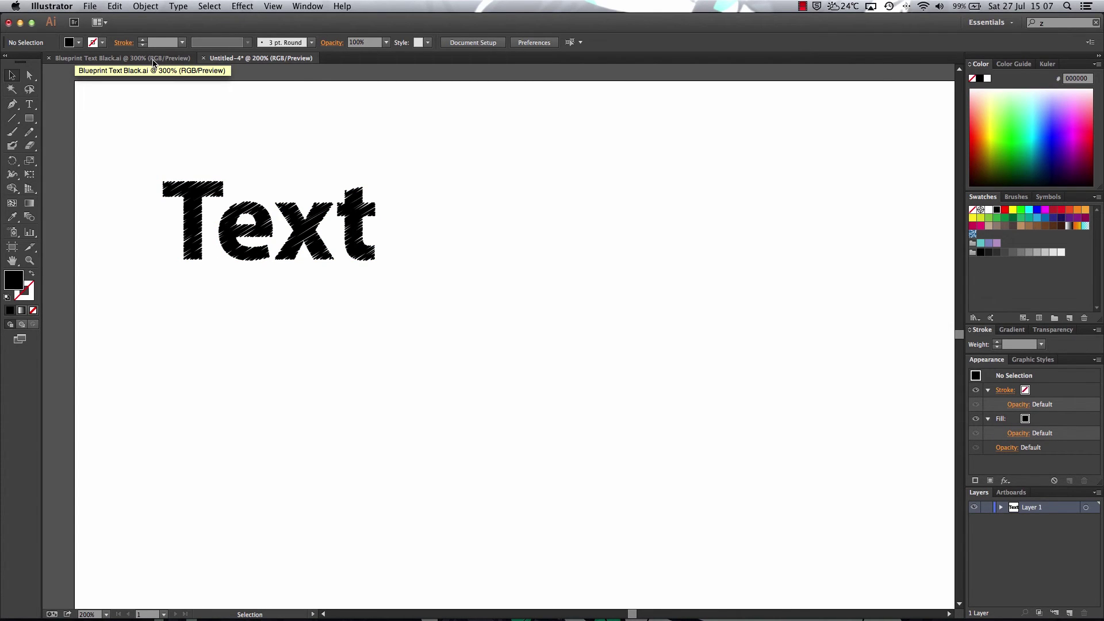
pyautogui.press('\\')
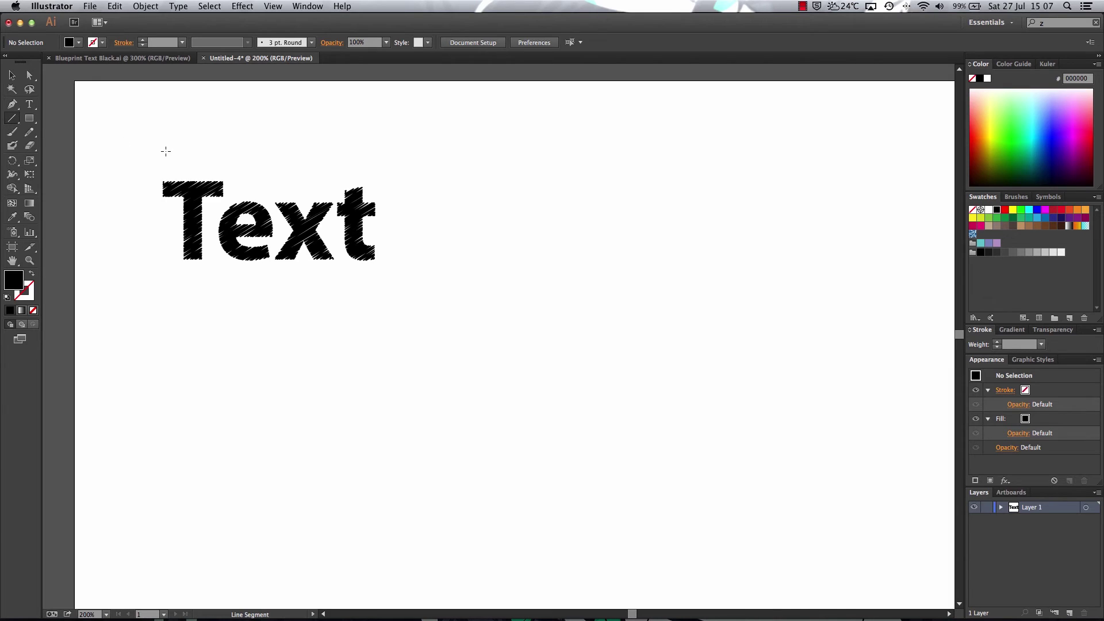
pyautogui.click(132, 58)
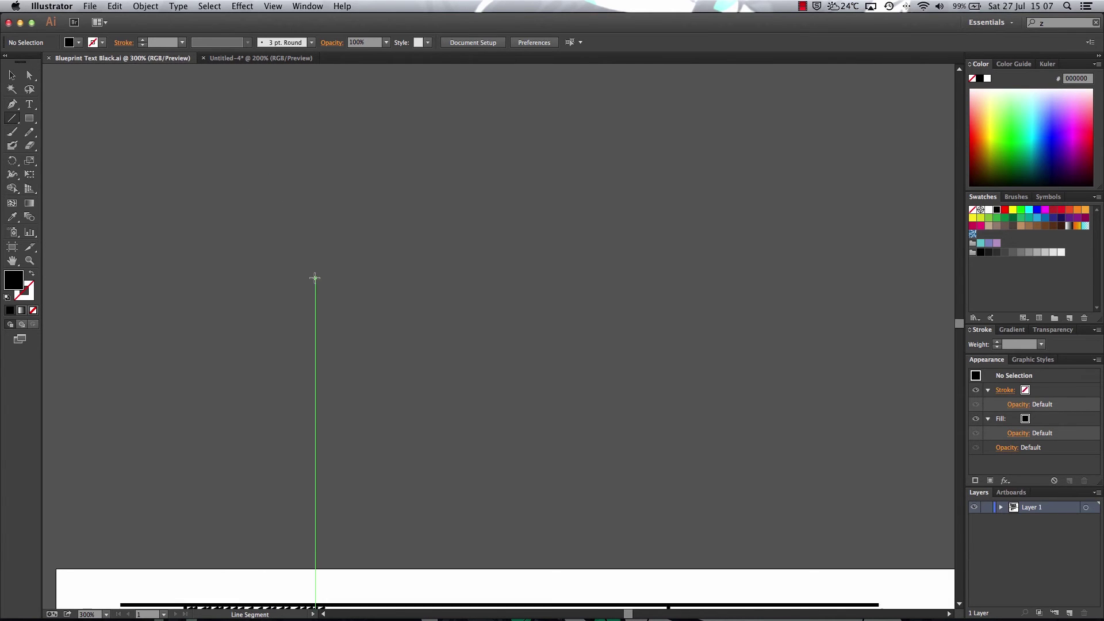
pyautogui.scroll(-5, 314, 278)
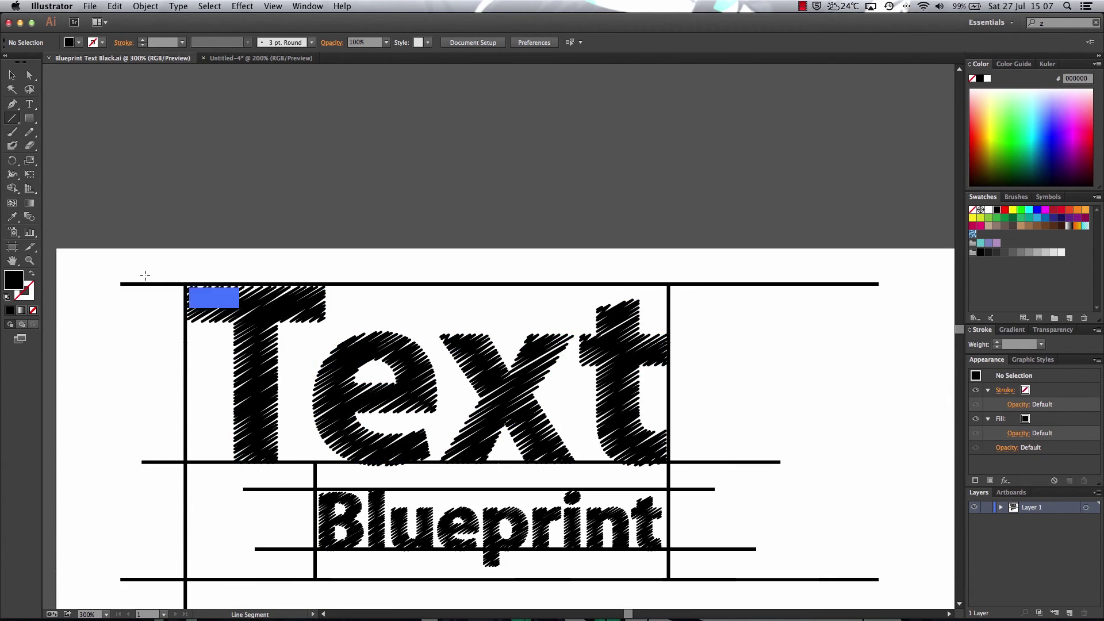
pyautogui.scroll(-2, 638, 290)
pyautogui.scroll(-2, 637, 290)
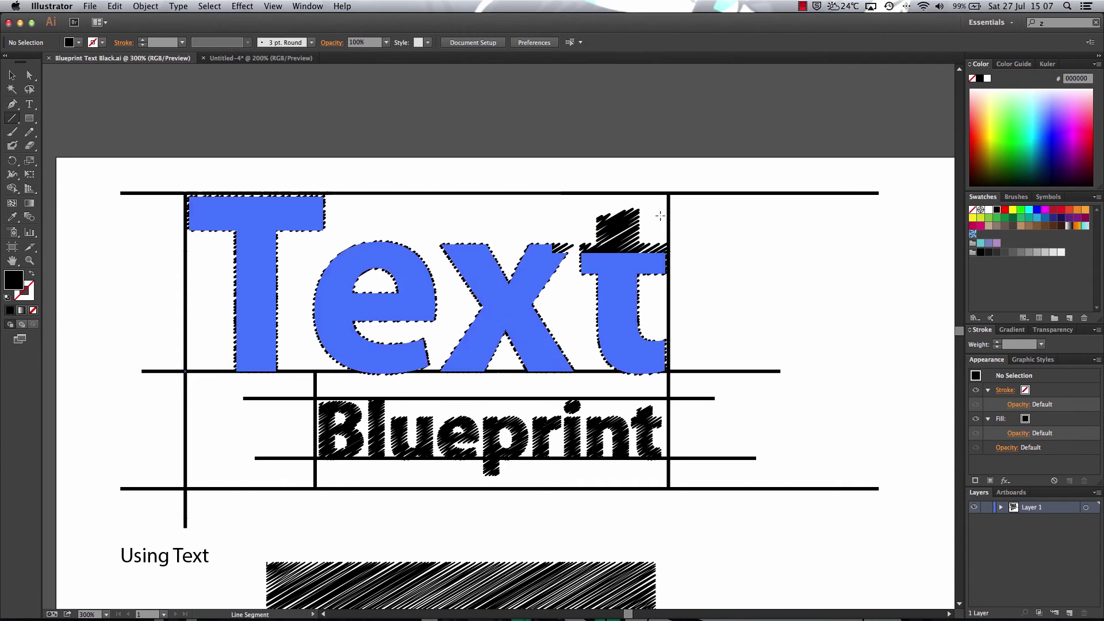
pyautogui.click(222, 60)
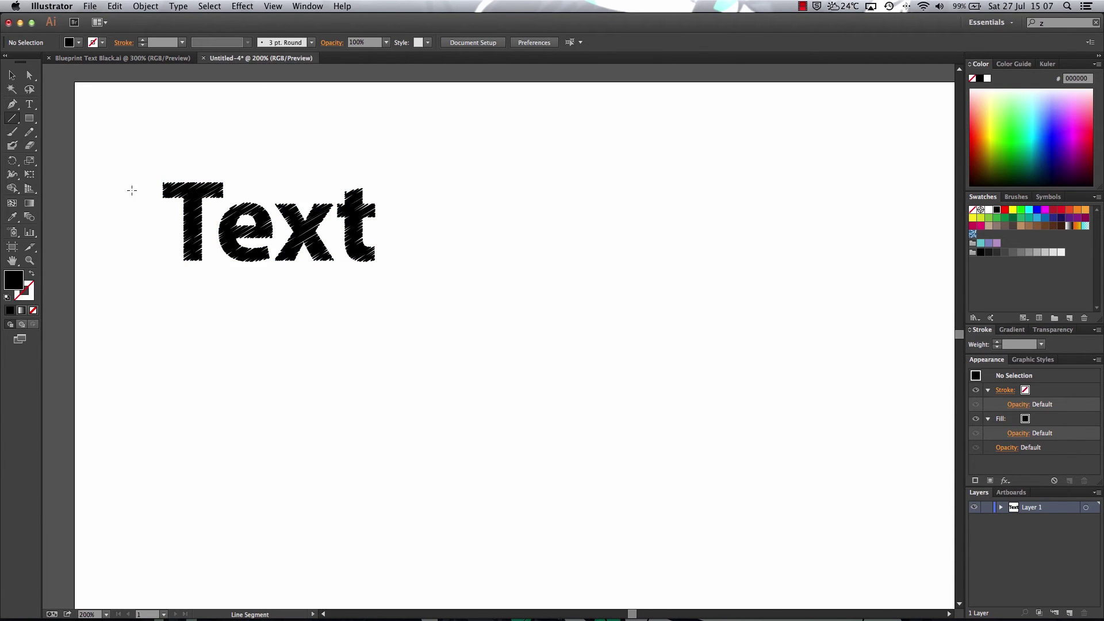
# Draw a black 2 pt horizontal guide line above the Text.
pyautogui.moveTo(132, 181); pyautogui.dragTo(504, 180)
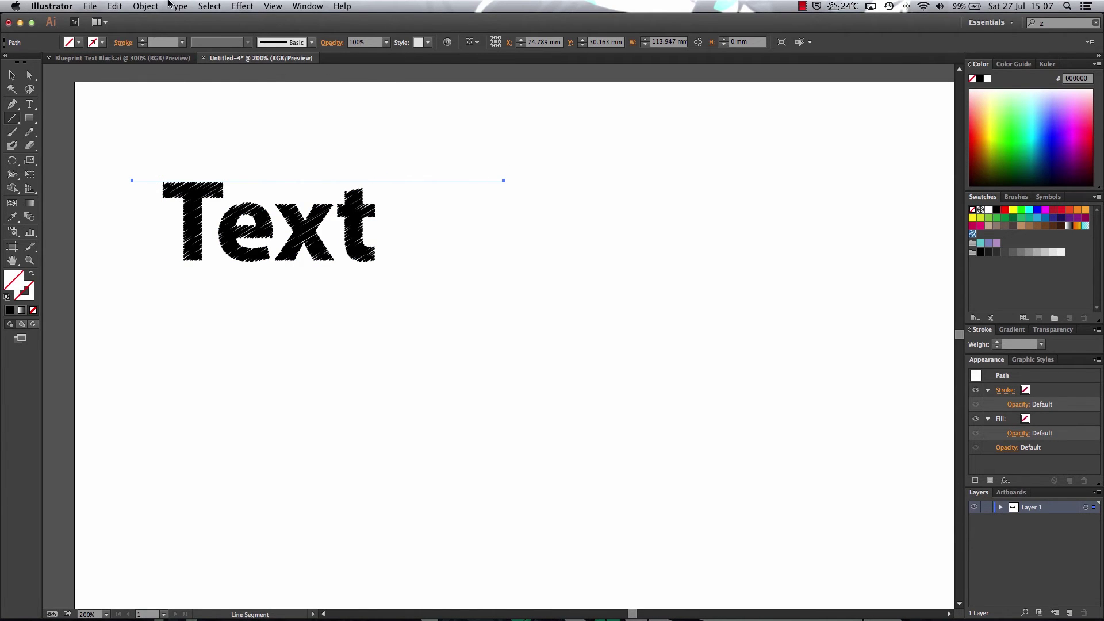
pyautogui.click(143, 40)
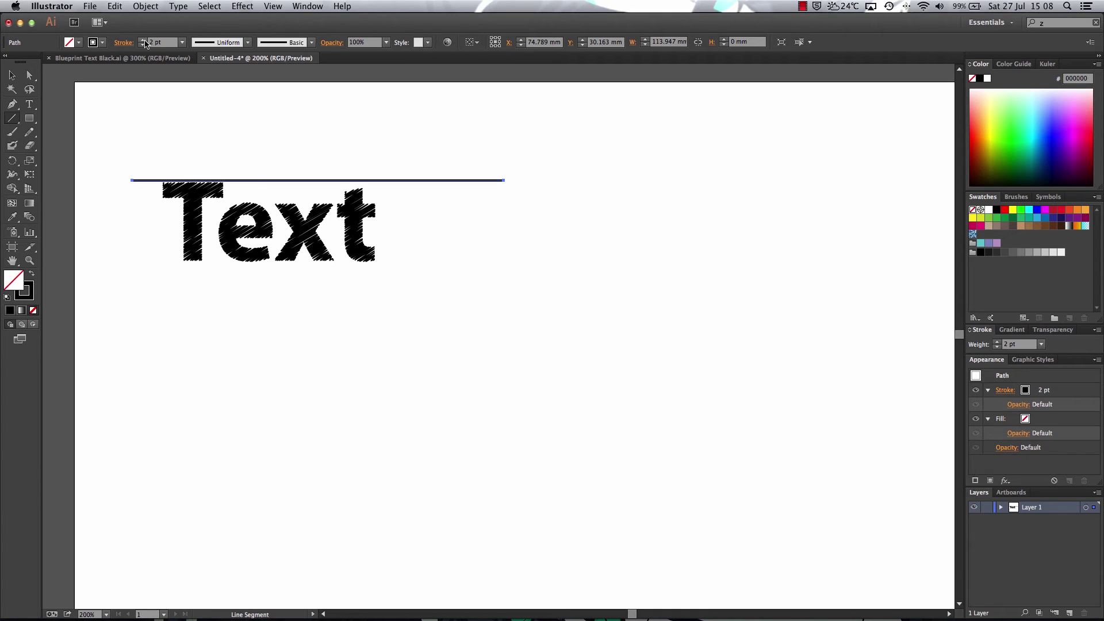
pyautogui.click(12, 76)
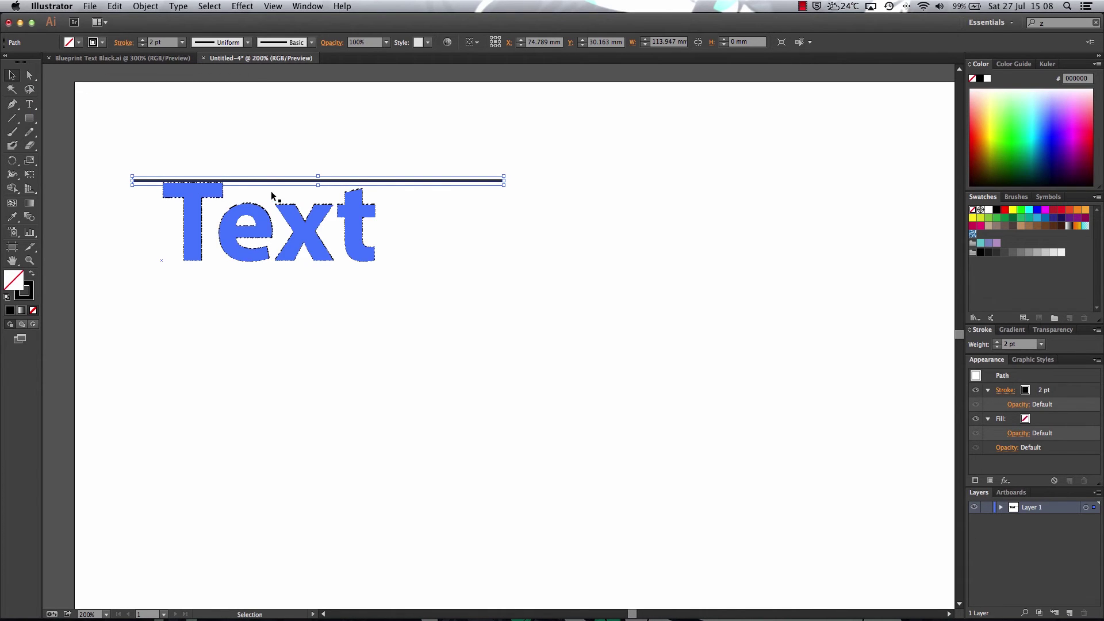
pyautogui.scroll(-1, 274, 197)
pyautogui.click(104, 194)
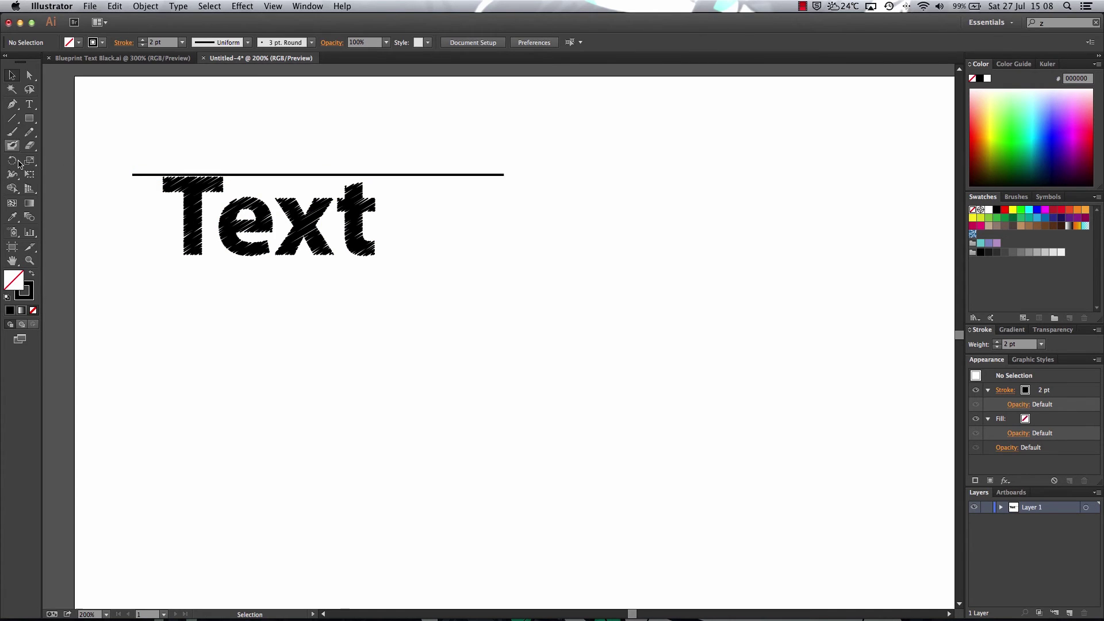
# Add a vertical line along the Text's left edge and a line beneath it.
pyautogui.click(12, 118)
pyautogui.moveTo(162, 175); pyautogui.dragTo(547, 258)
pyautogui.click(540, 286)
pyautogui.click(34, 163)
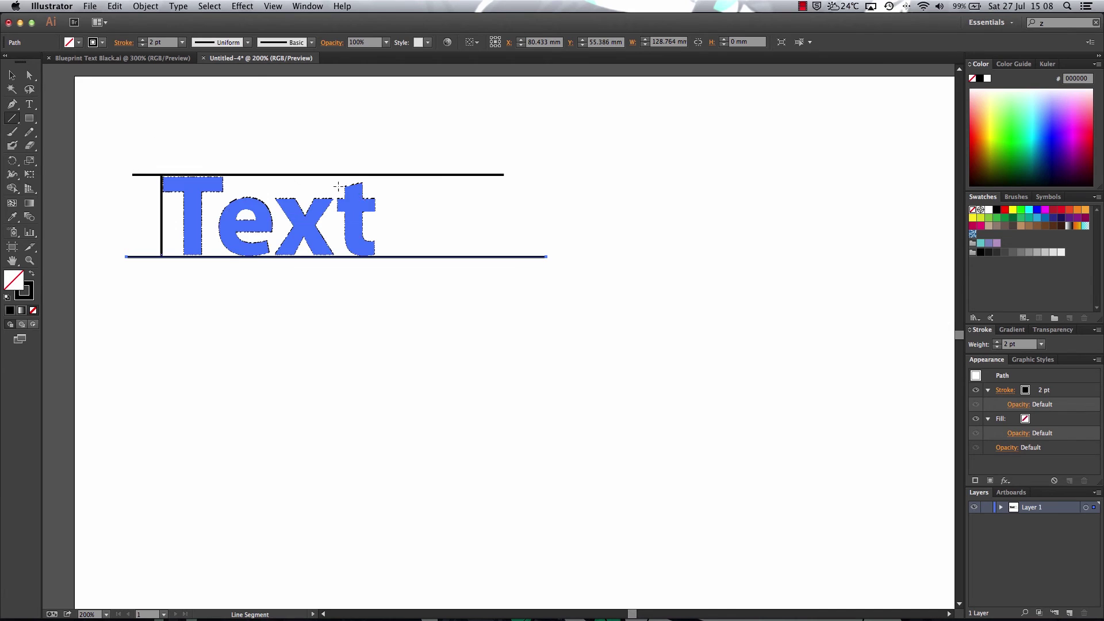
pyautogui.click(167, 58)
# Draw a rectangle below the Text, comparing with the Blueprint Text Black.ai reference.
pyautogui.scroll(-6, 402, 297)
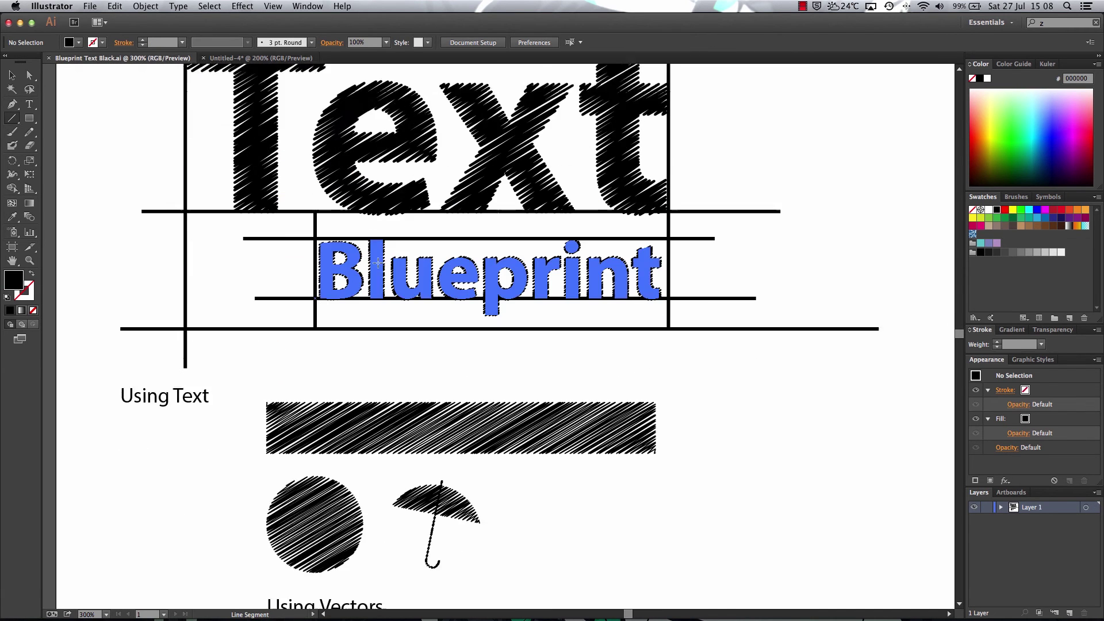
pyautogui.click(261, 58)
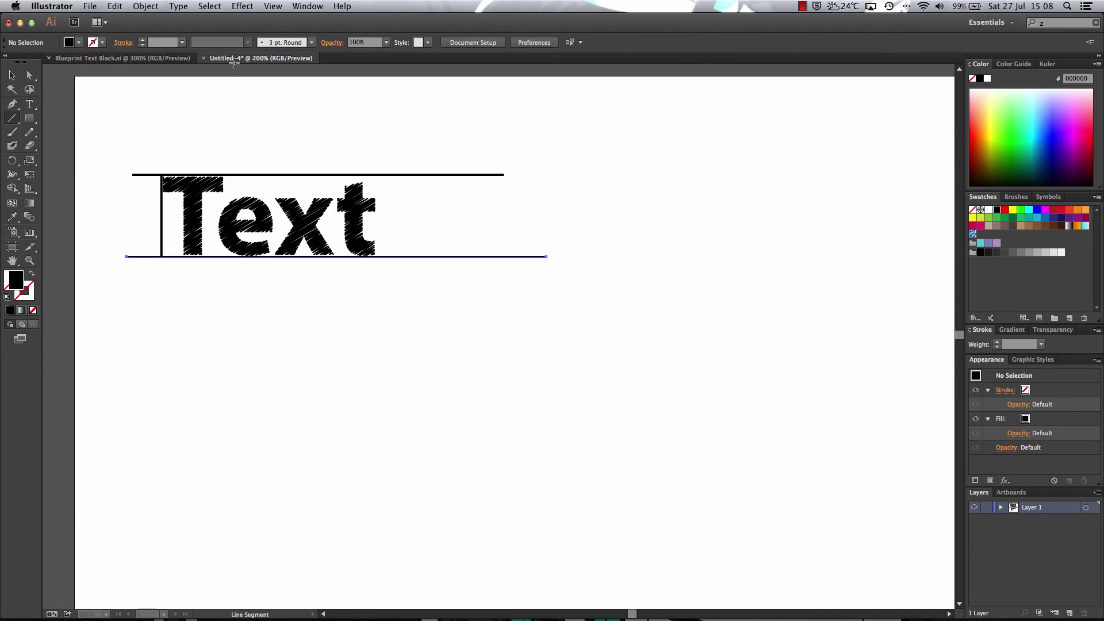
pyautogui.click(29, 118)
pyautogui.moveTo(162, 313); pyautogui.dragTo(446, 398)
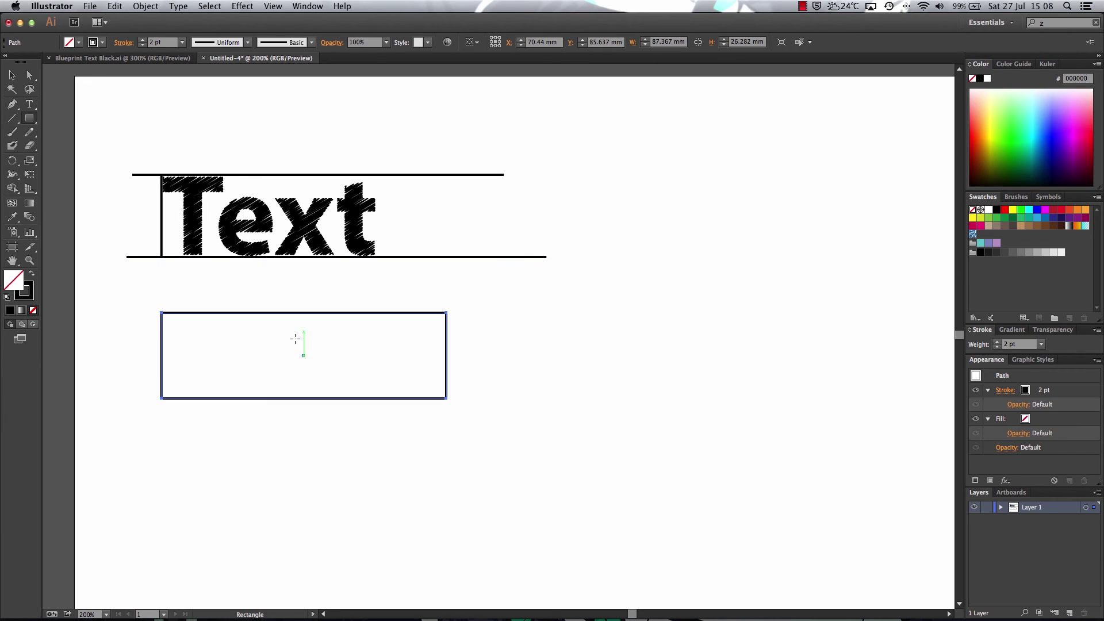
pyautogui.click(171, 58)
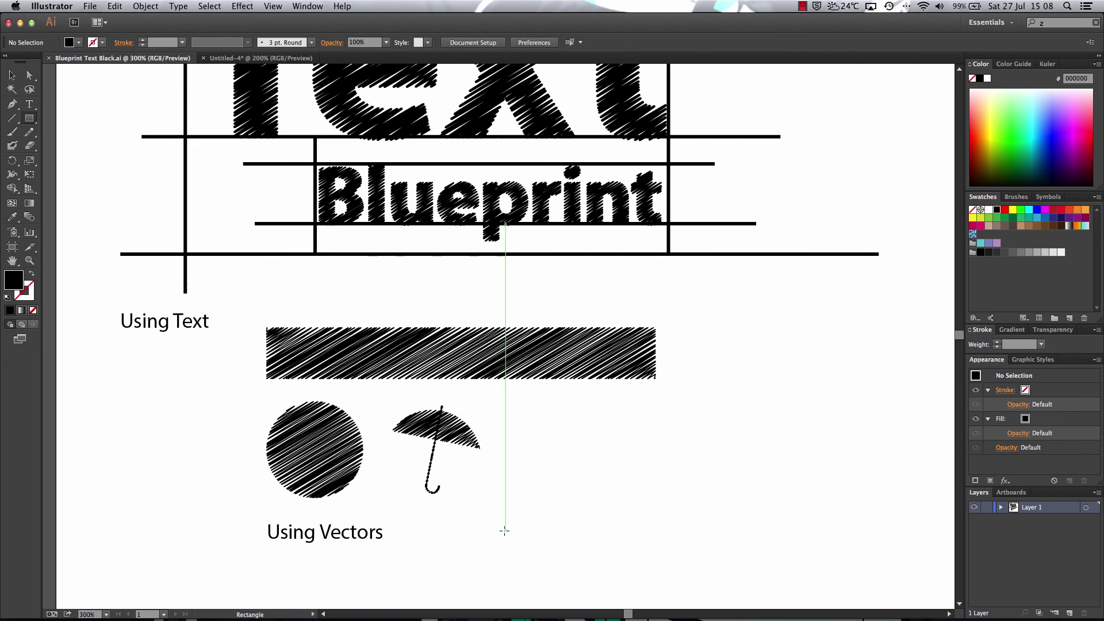
pyautogui.click(293, 58)
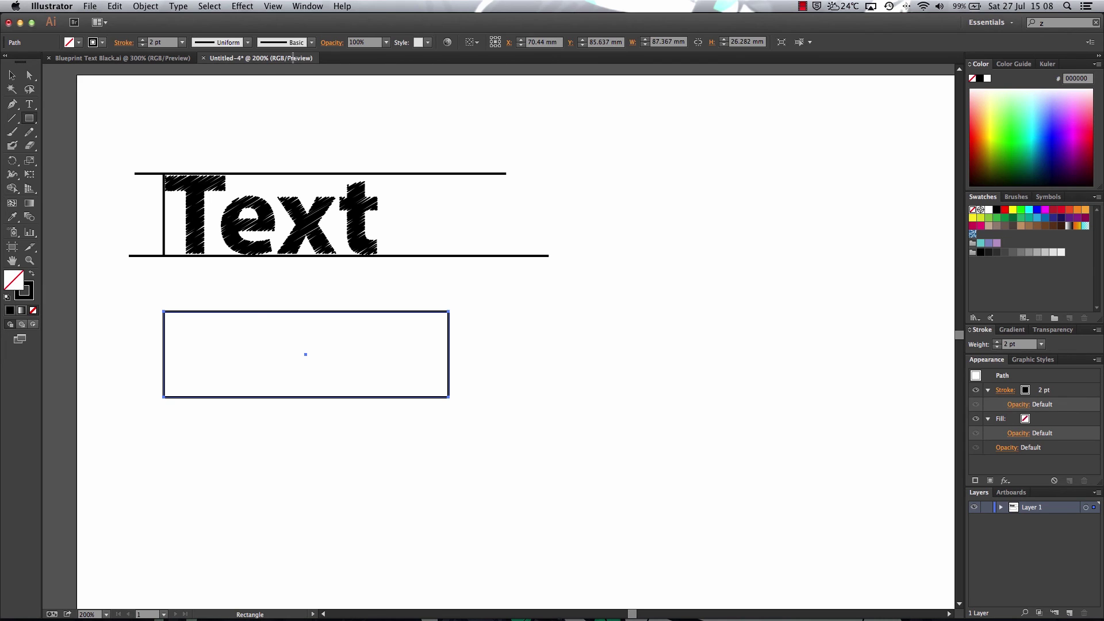
pyautogui.press('super+Tab')
pyautogui.press('super+Tab')
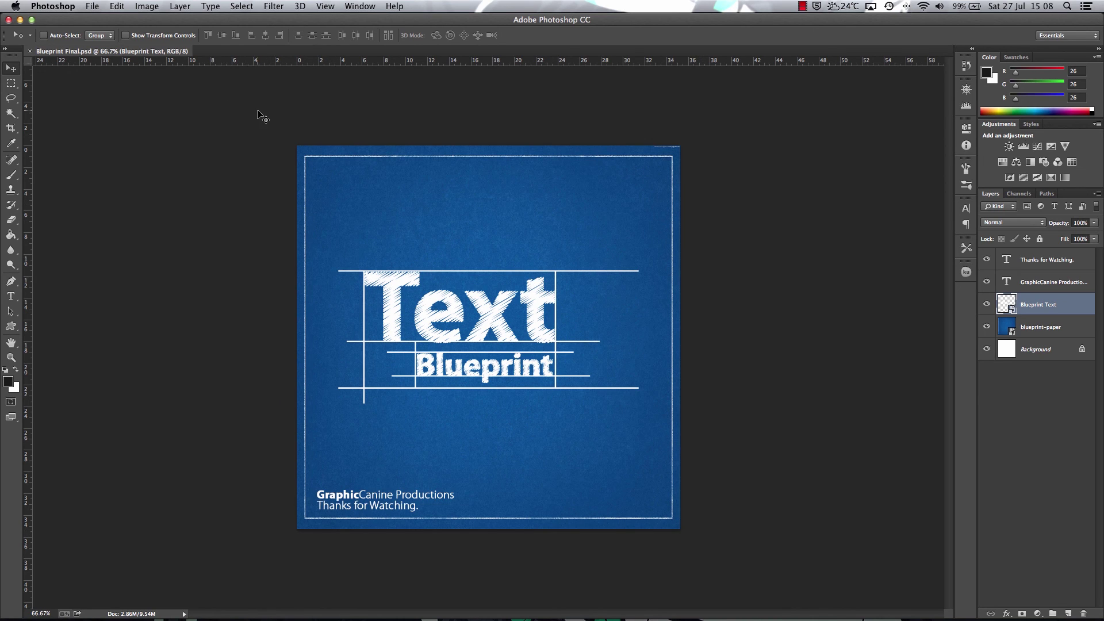
# Display Blueprint Final.psd in Photoshop after briefly selecting the Text artwork in Illustrator.
pyautogui.press('super+Tab')
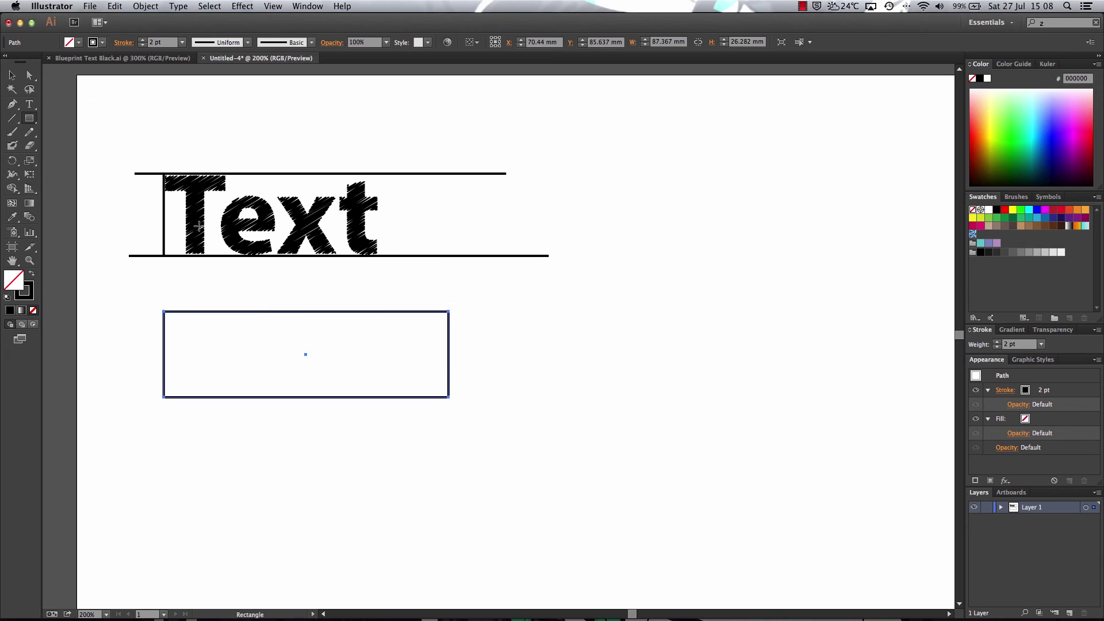
pyautogui.click(353, 236)
pyautogui.press('super+Tab')
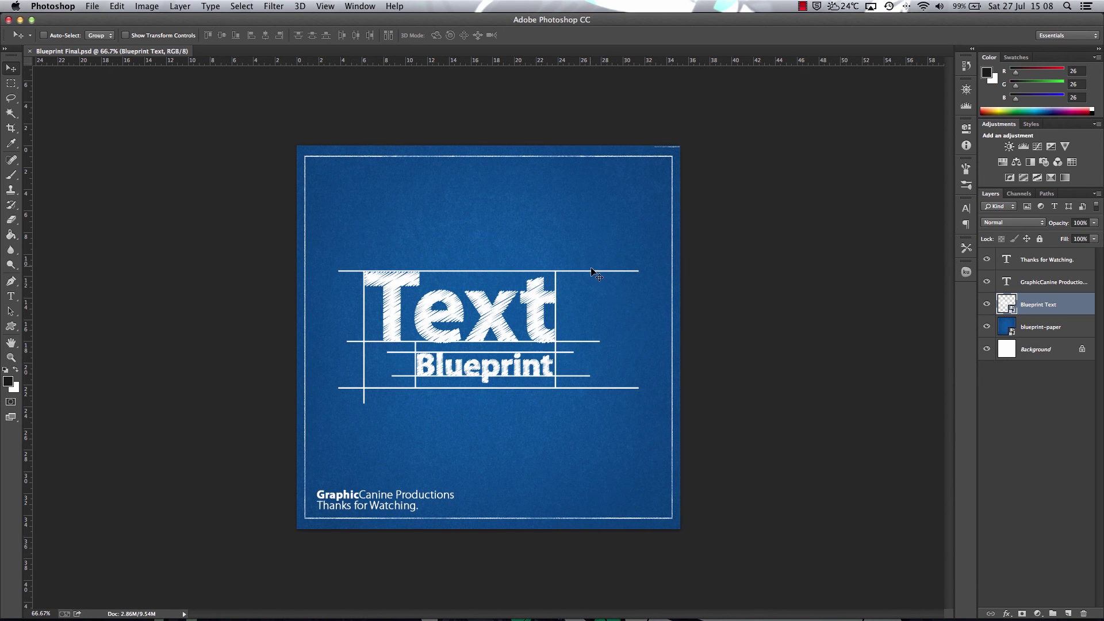